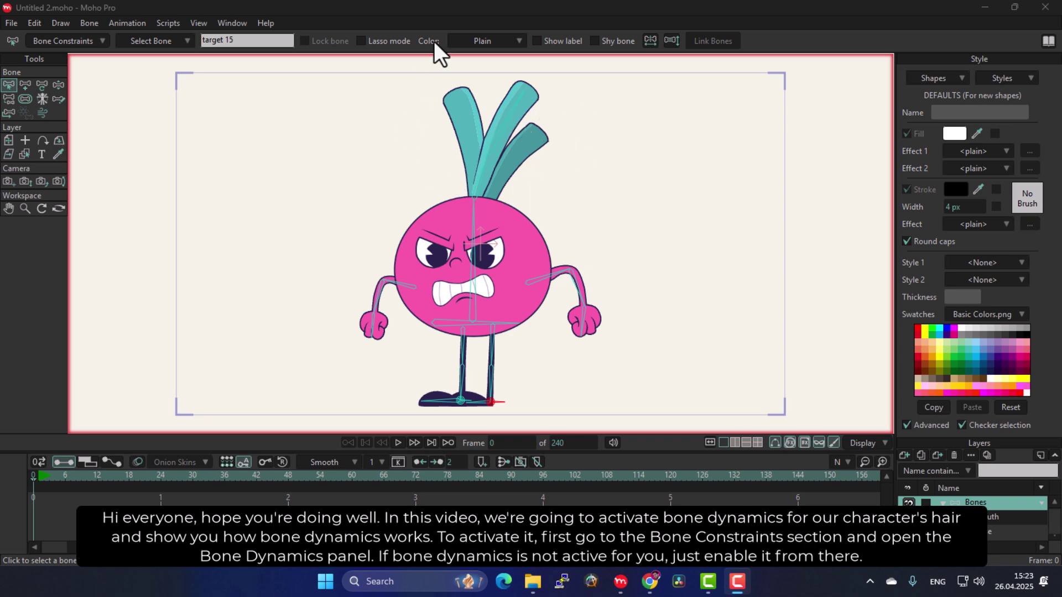
Toggle bone dynamics off and on, then enable Angle dynamics (torque 2, spring 2, damping 1).
click(64, 42)
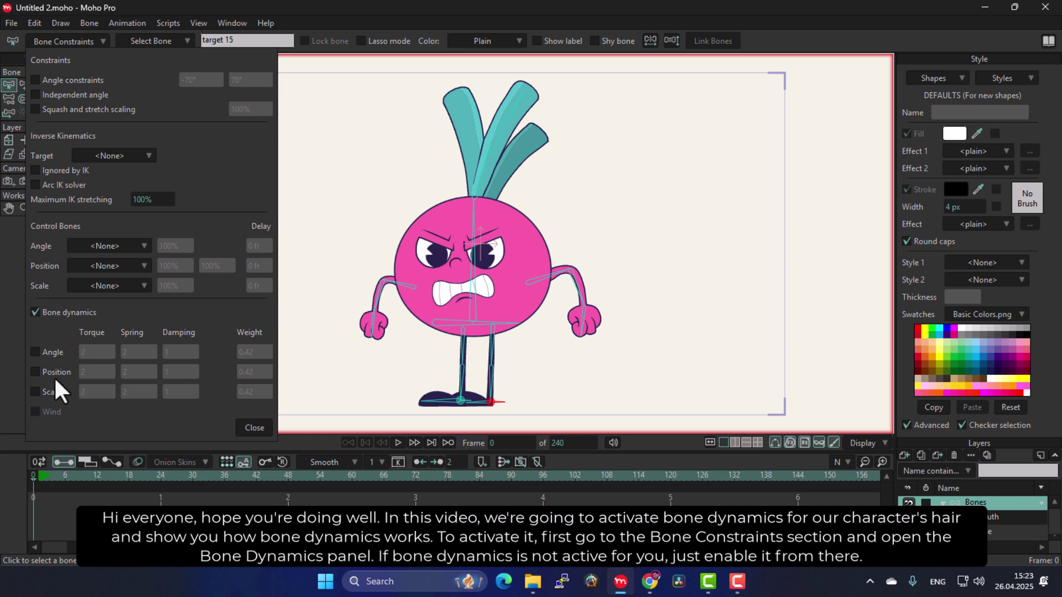
click(45, 315)
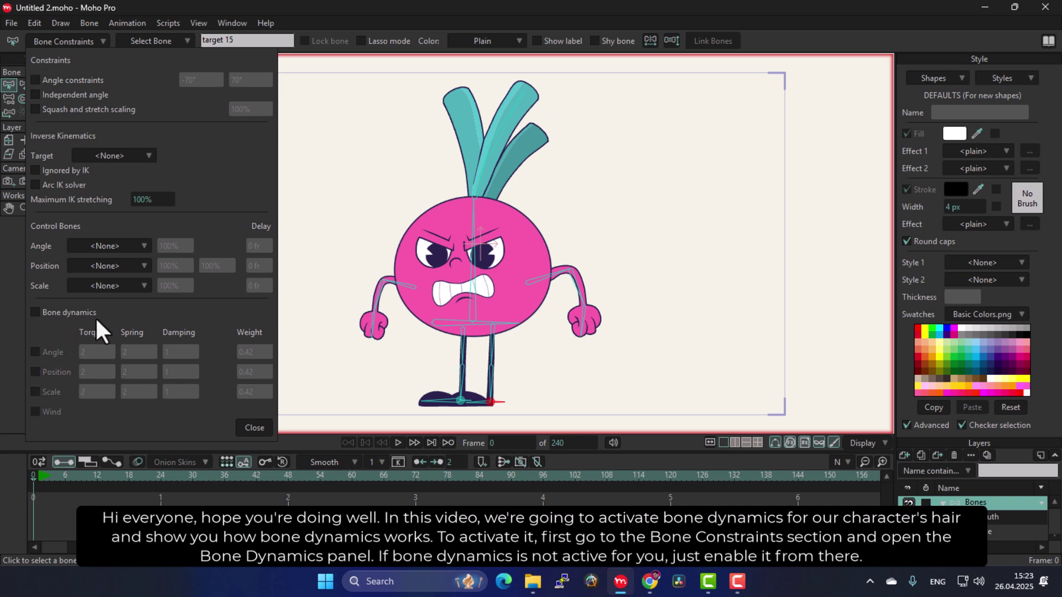
click(56, 312)
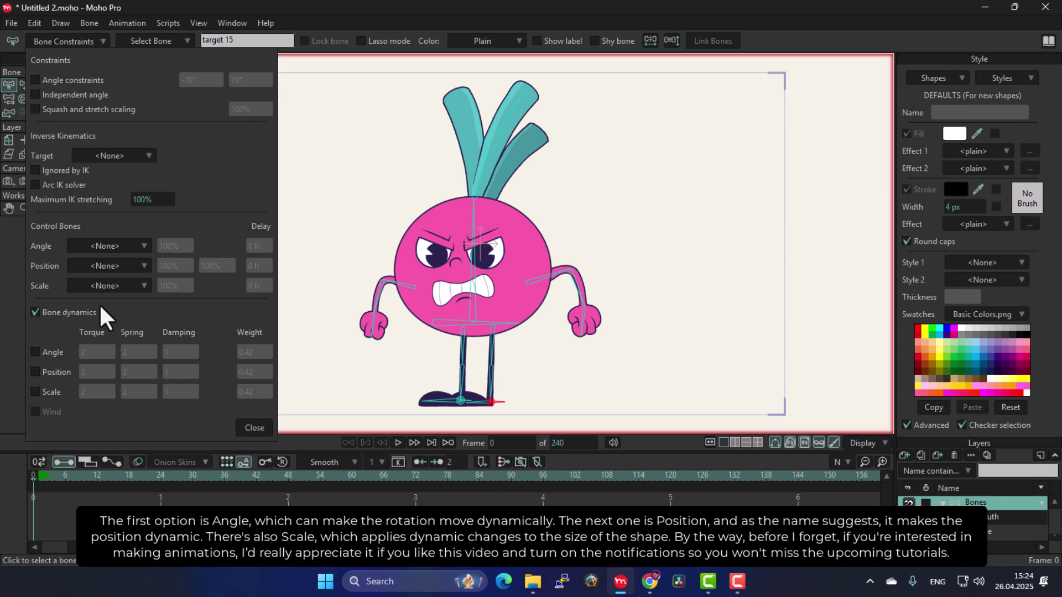
click(48, 352)
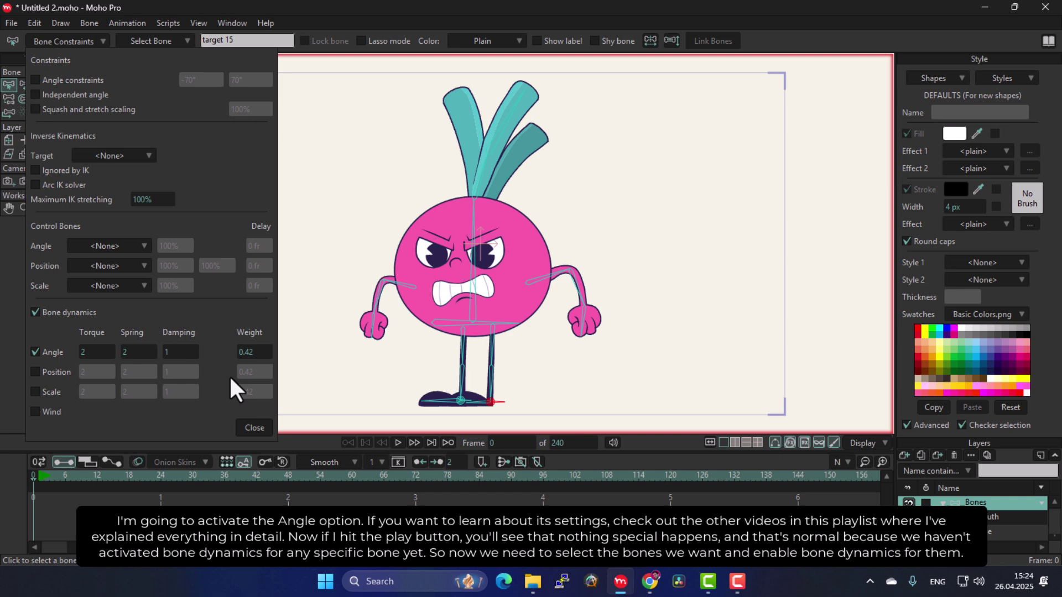
Preview the animation with no bone sway, then scrub the timeline to frame 6.
click(87, 41)
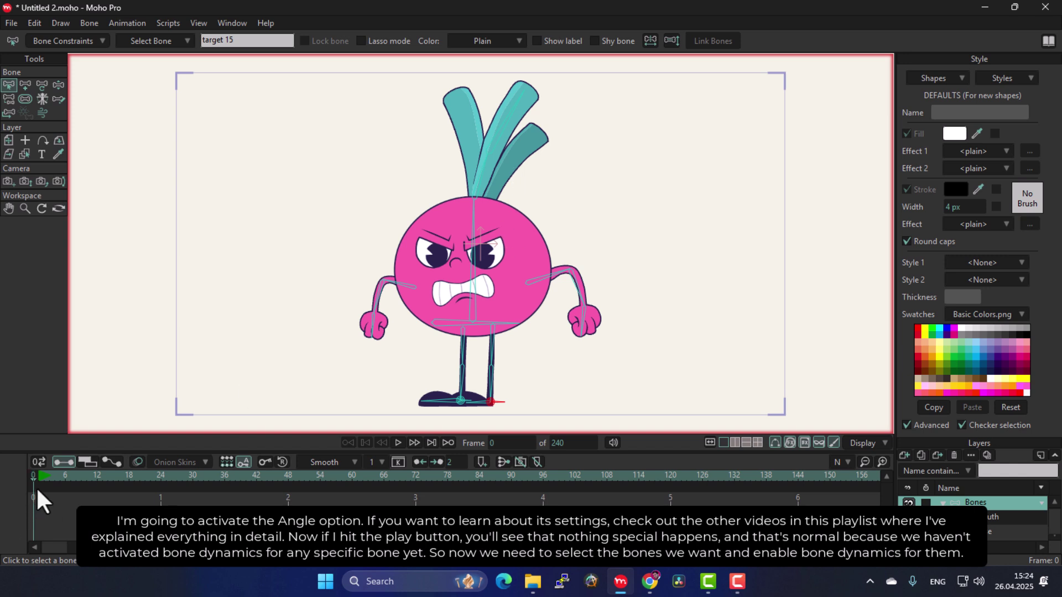
click(48, 476)
key(space)
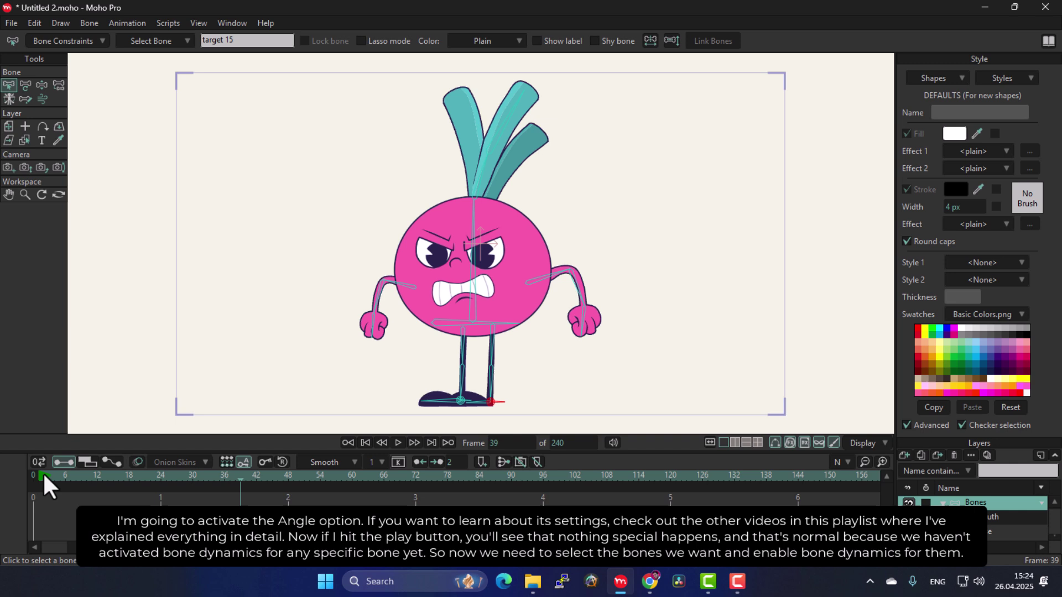
drag(43, 472, 64, 473)
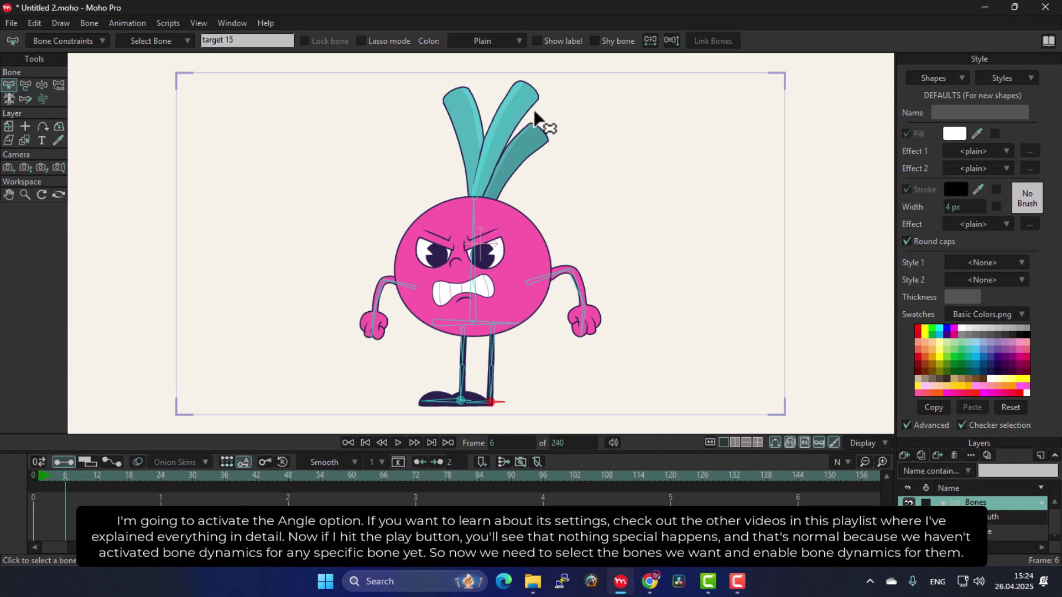
Select the middle hair bone and return the timeline to frame 0.
click(455, 195)
click(53, 43)
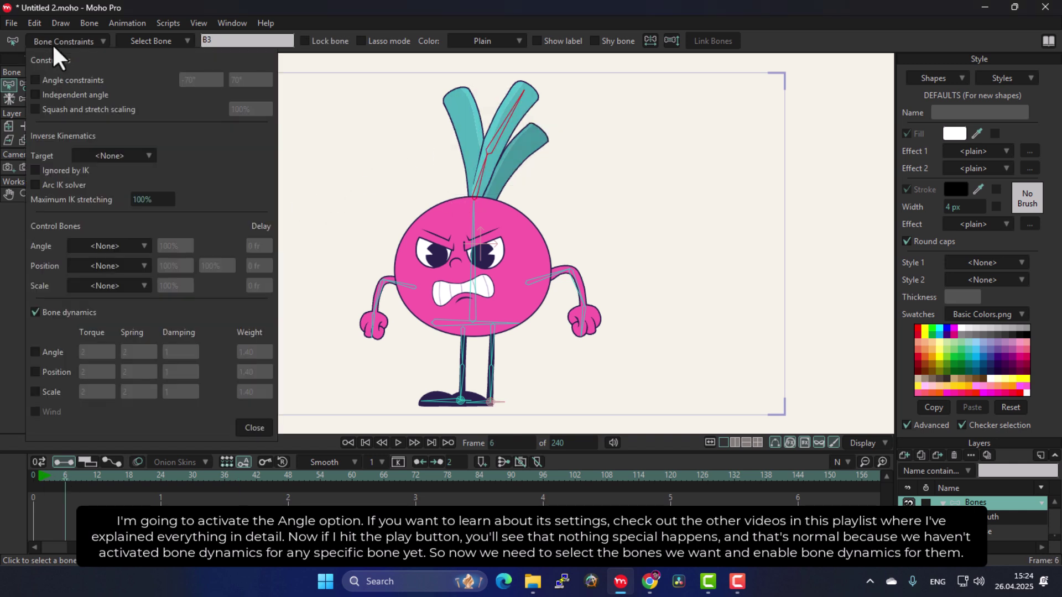
click(52, 43)
click(32, 475)
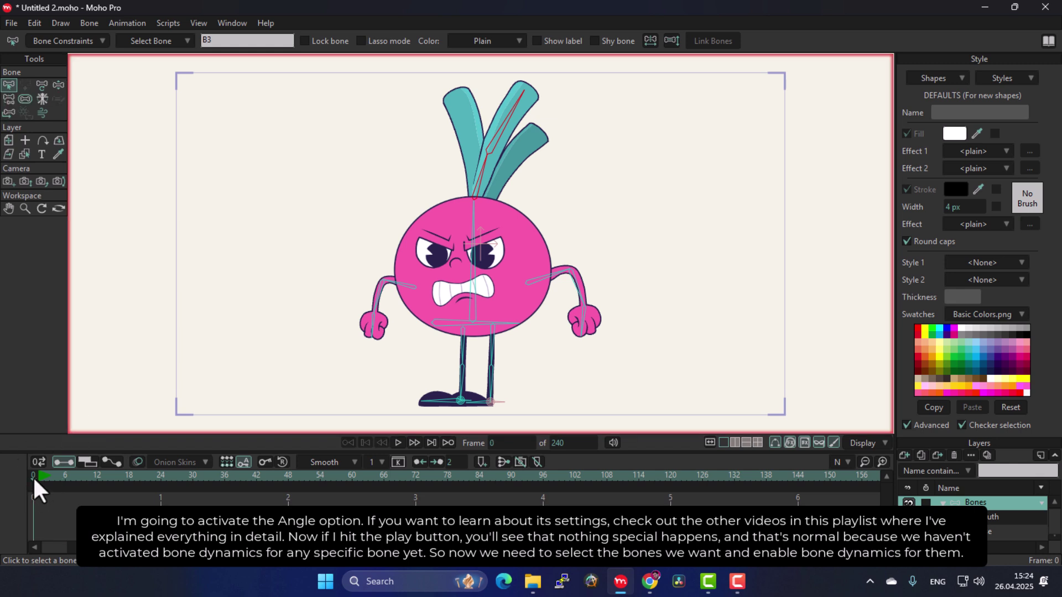
Enable Angle dynamics on the hair bone and play the animation to preview the sway.
click(66, 41)
click(50, 351)
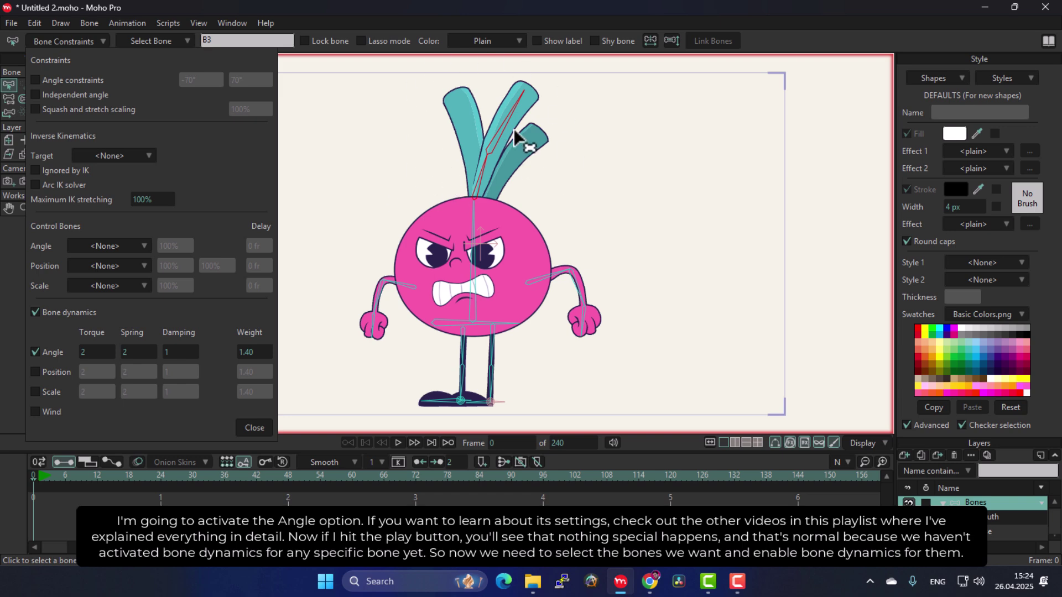
click(260, 420)
key(space)
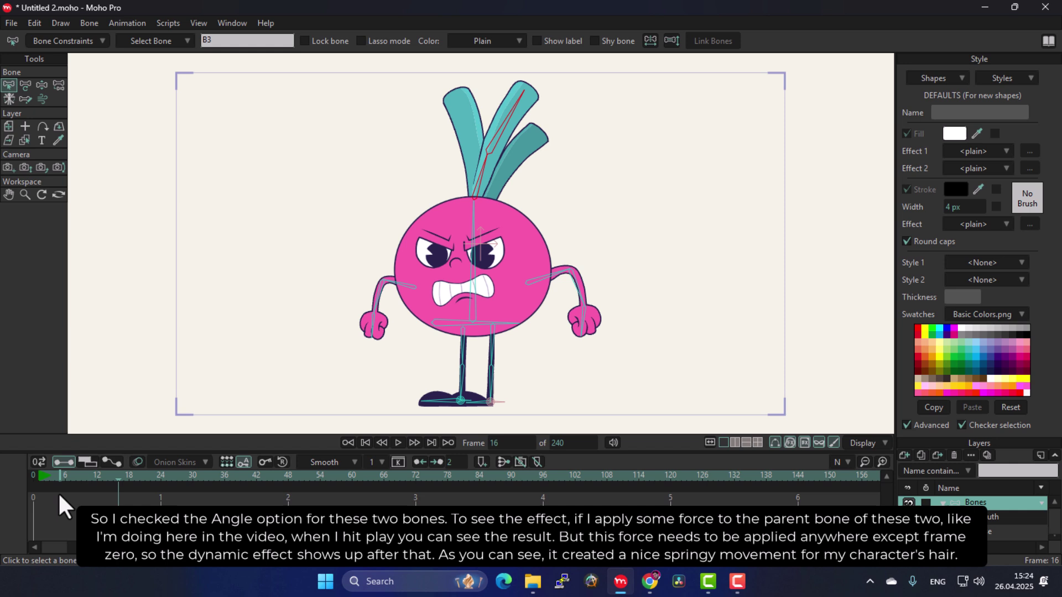
click(38, 474)
click(471, 217)
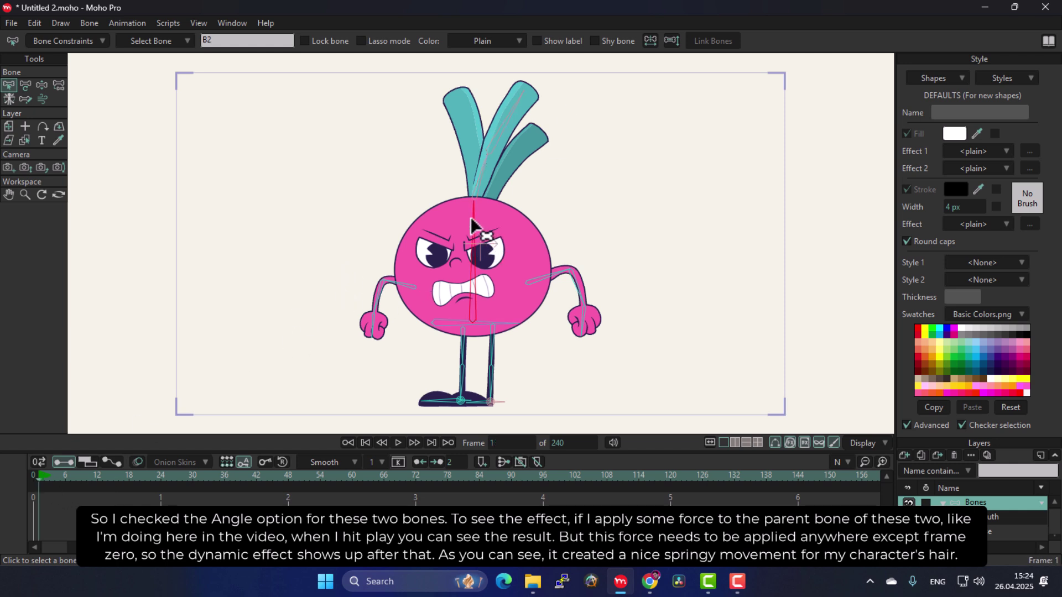
click(39, 84)
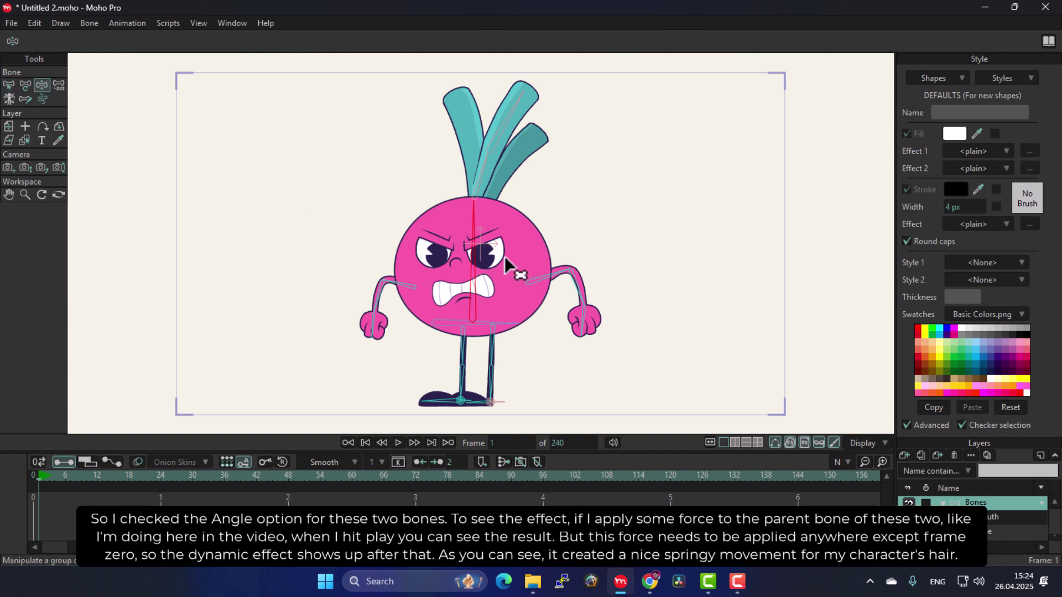
click(464, 248)
click(96, 475)
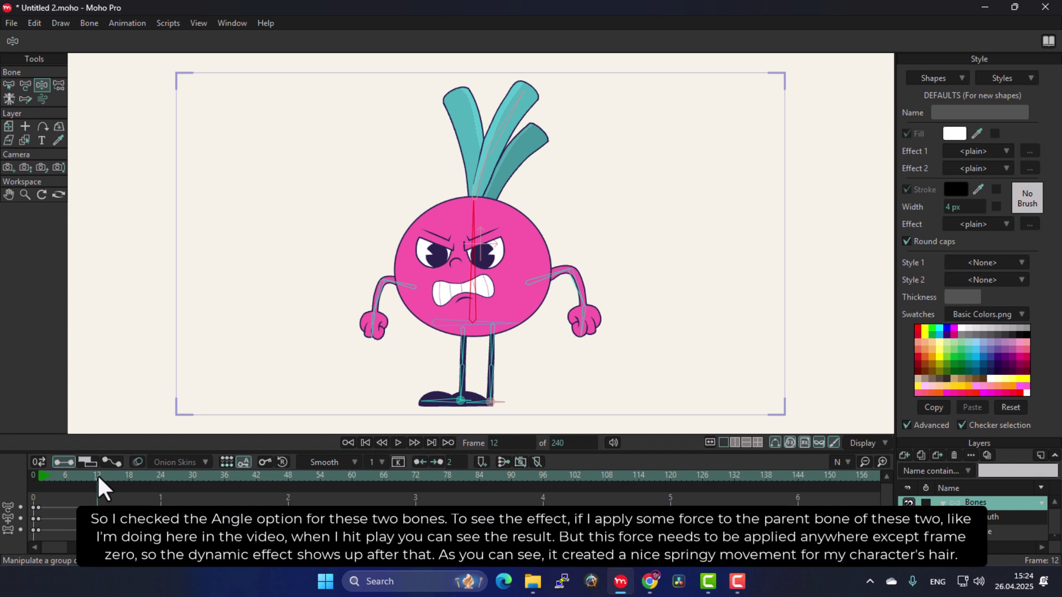
drag(480, 249, 492, 267)
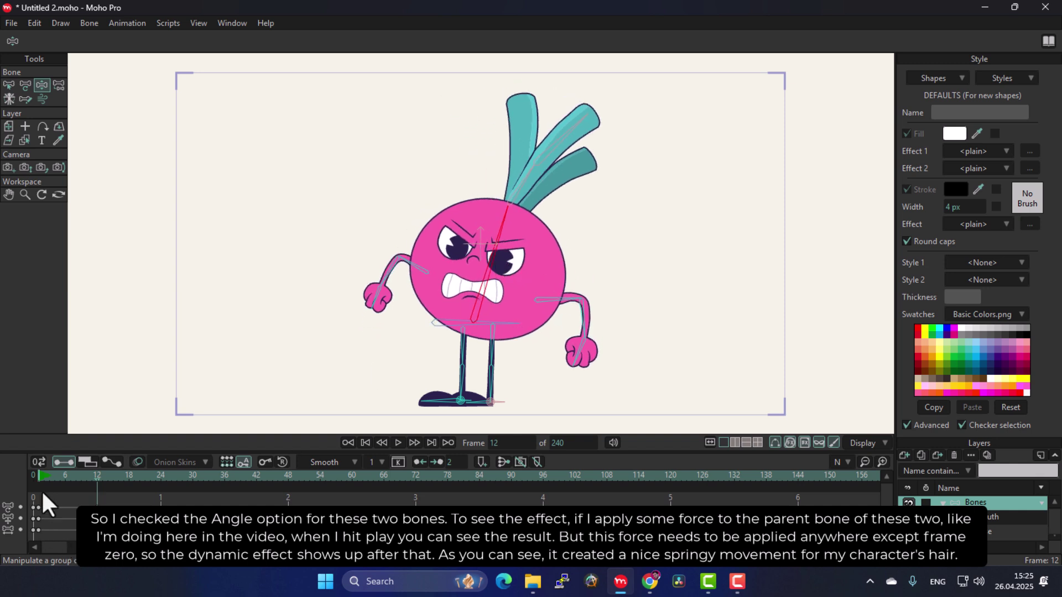
click(40, 475)
key(space)
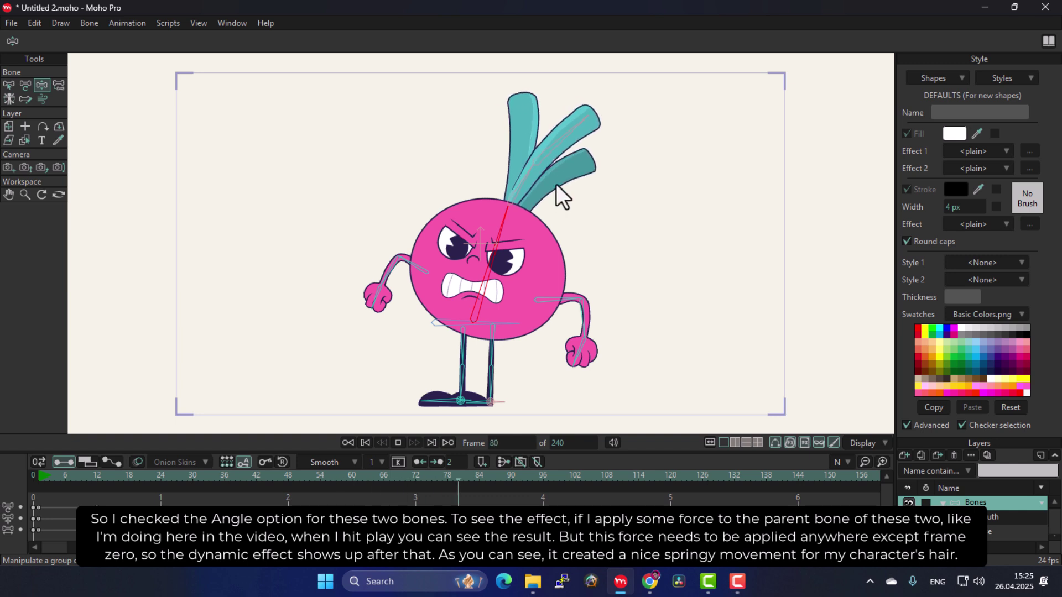
key(space)
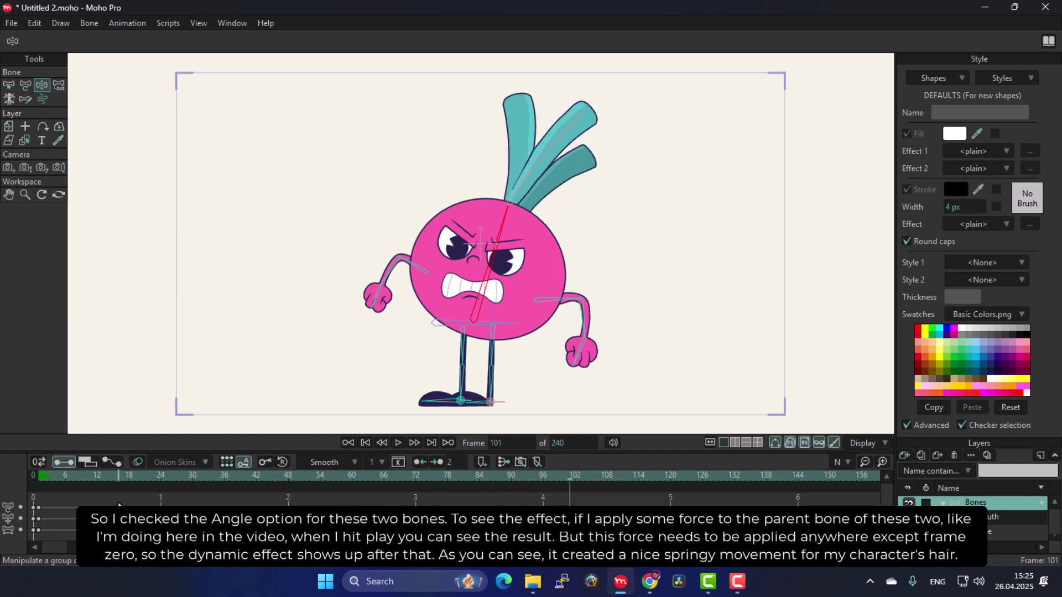
mouse_move(119, 501)
mouse_down()
mouse_move(36, 535)
mouse_move(37, 551)
mouse_up()
key(Delete)
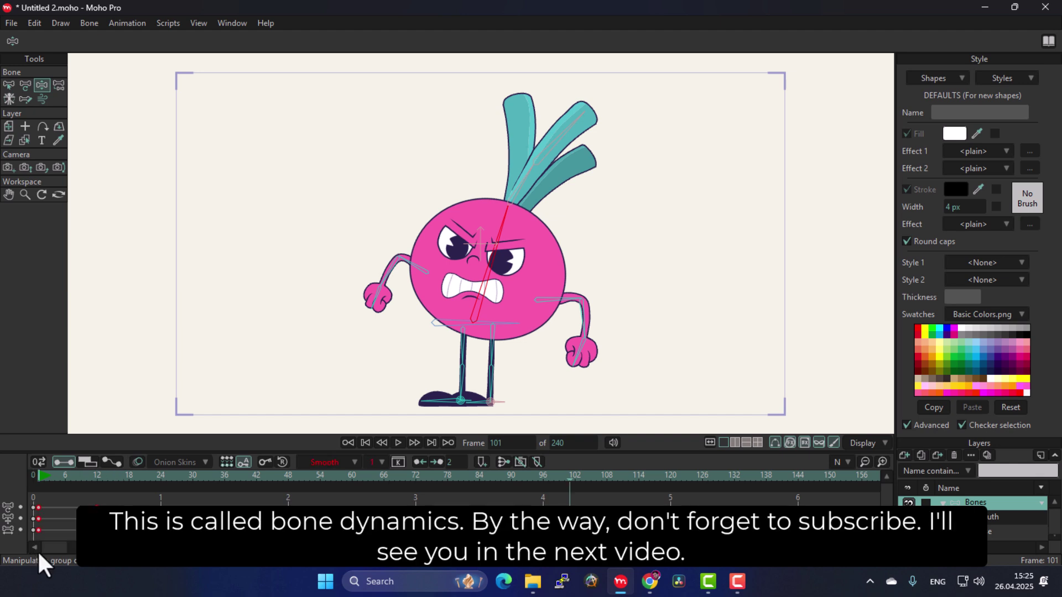
click(36, 478)
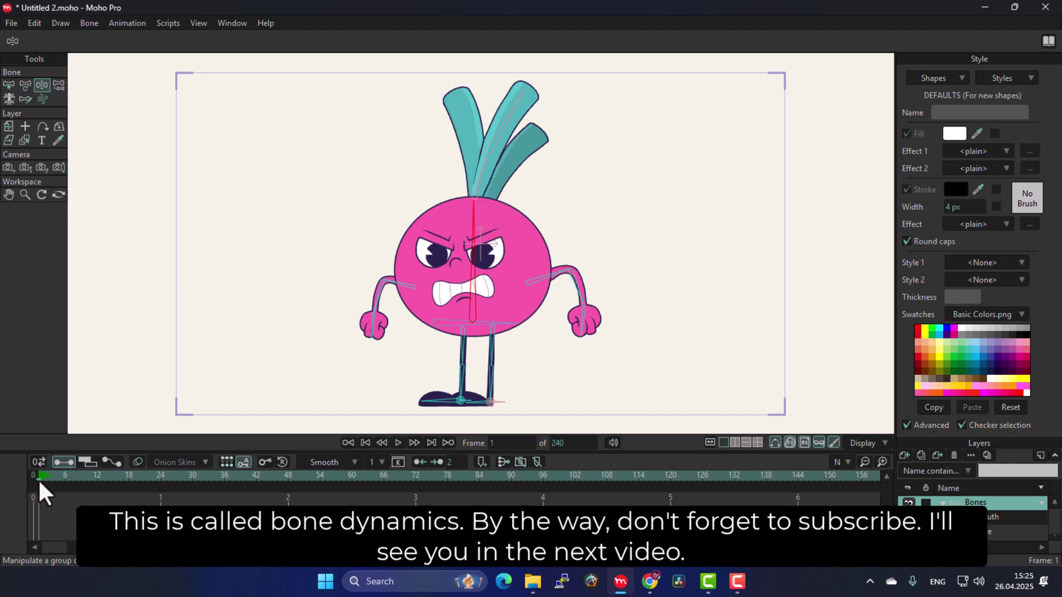